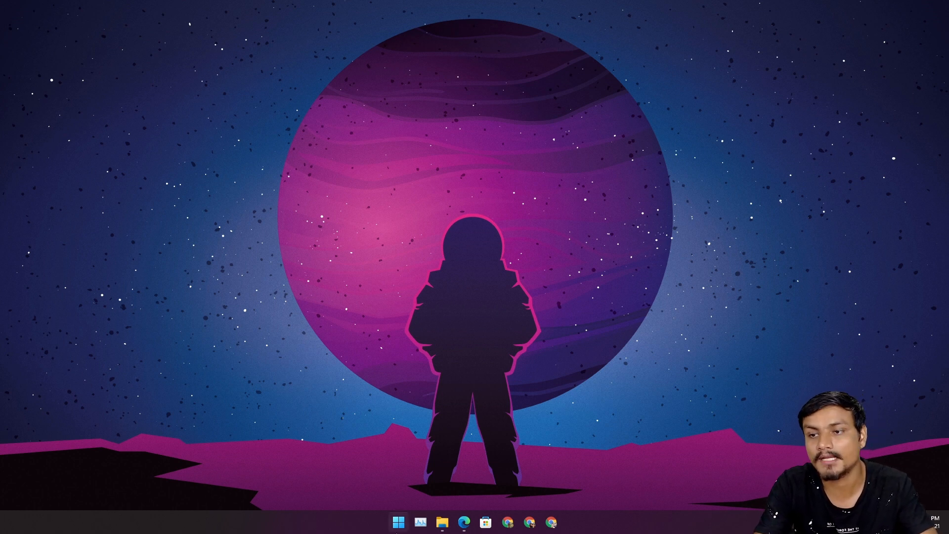
# Launch Windows Subsystem for Android Settings from Start and minimize it to the background
pyautogui.click(399, 523)
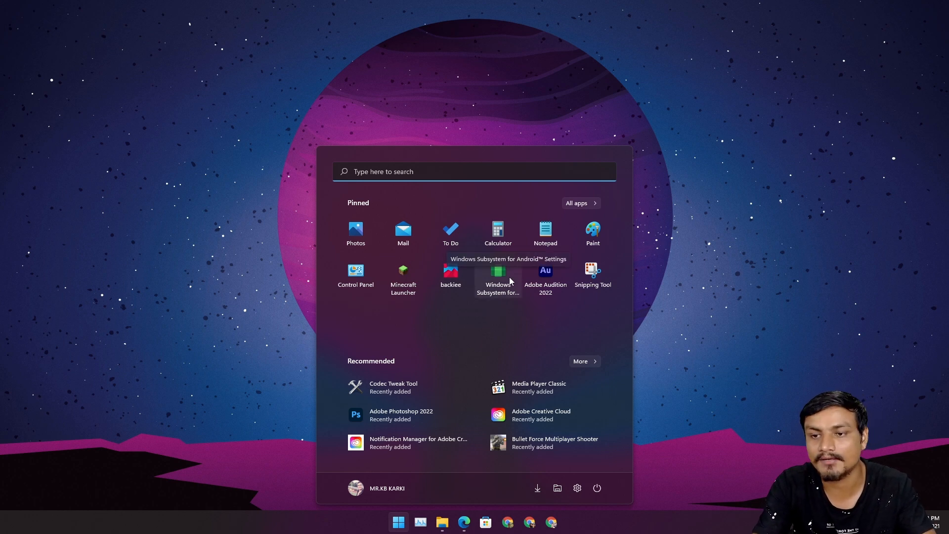
pyautogui.click(498, 276)
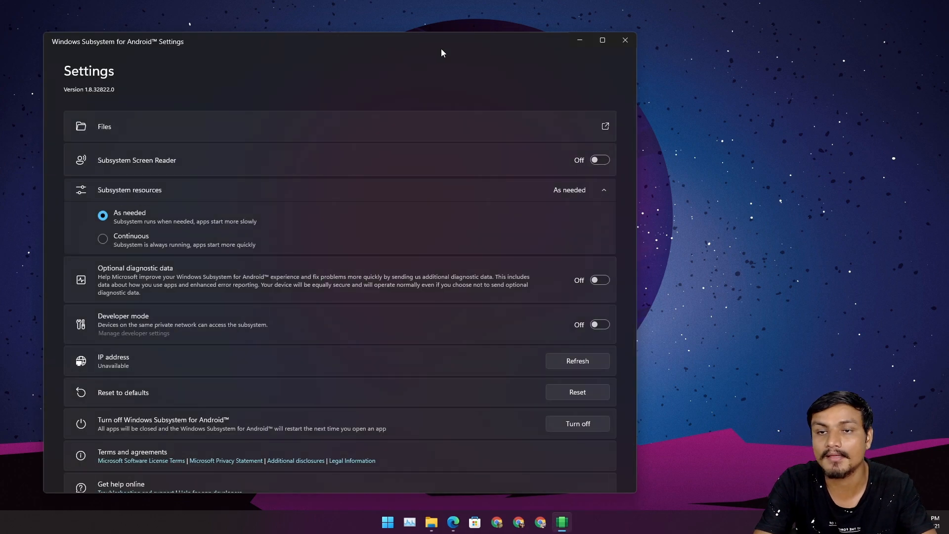
pyautogui.click(579, 40)
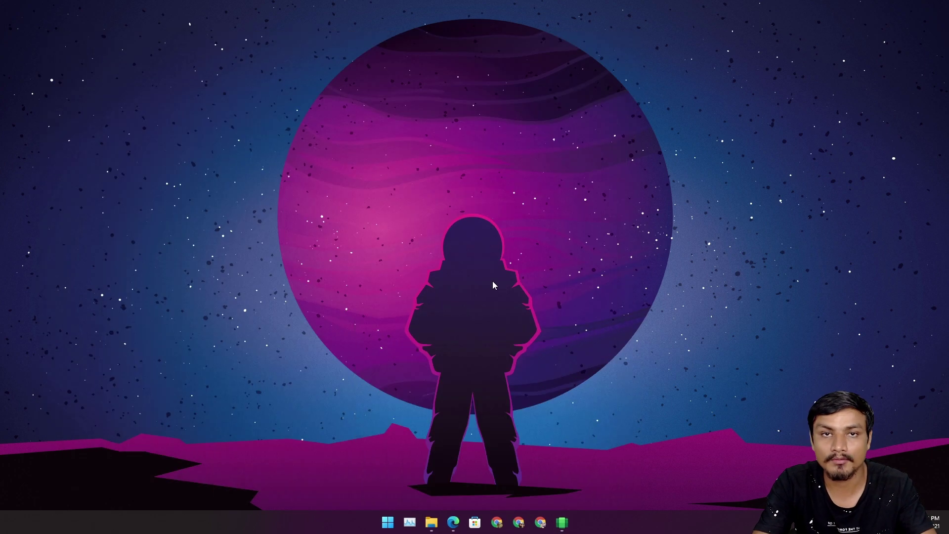
# Download WSAToolbox.exe from the wsa-toolbox v3 release on GitHub
pyautogui.click(453, 523)
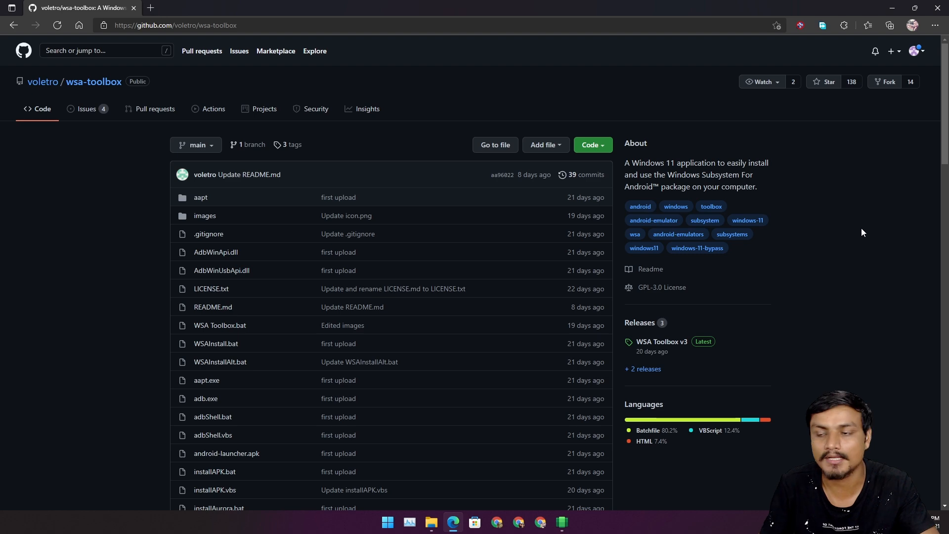
pyautogui.scroll(-3, 866, 224)
pyautogui.scroll(-3, 867, 219)
pyautogui.scroll(-2, 869, 217)
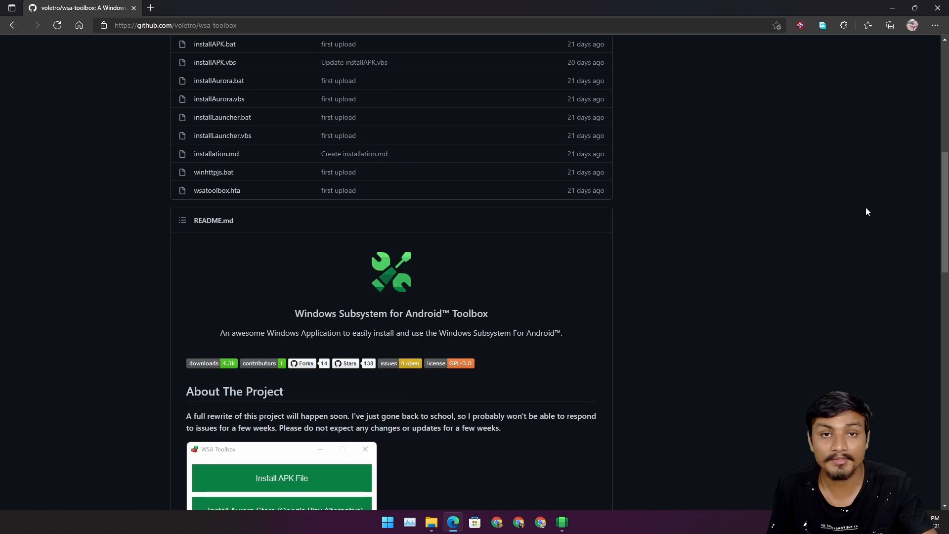
pyautogui.scroll(4, 859, 206)
pyautogui.scroll(5, 857, 206)
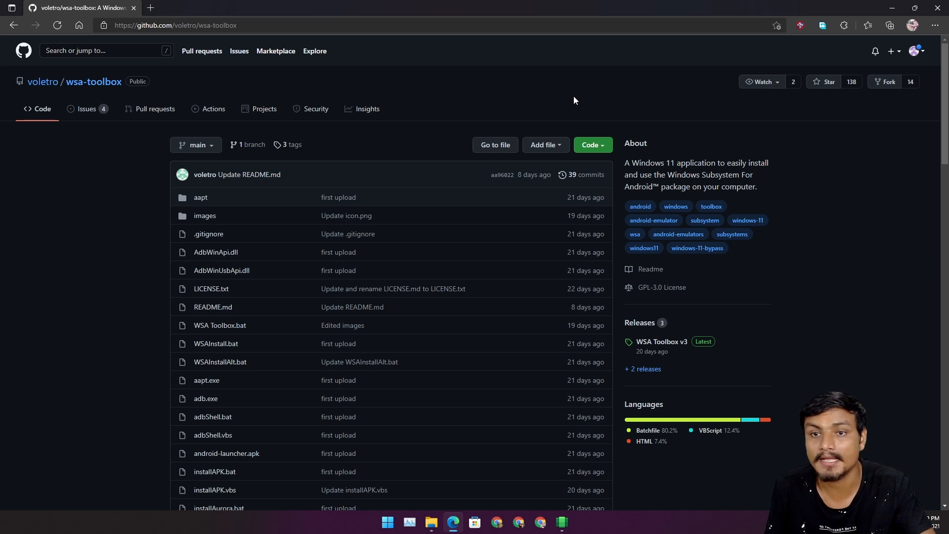
pyautogui.scroll(-2, 808, 239)
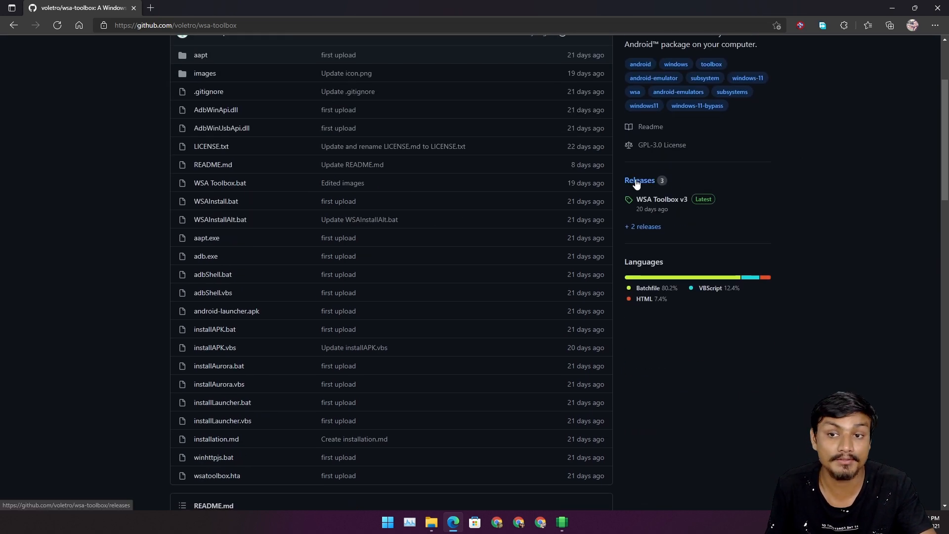
pyautogui.click(635, 182)
pyautogui.scroll(-4, 353, 182)
pyautogui.scroll(-3, 354, 182)
pyautogui.scroll(1, 334, 130)
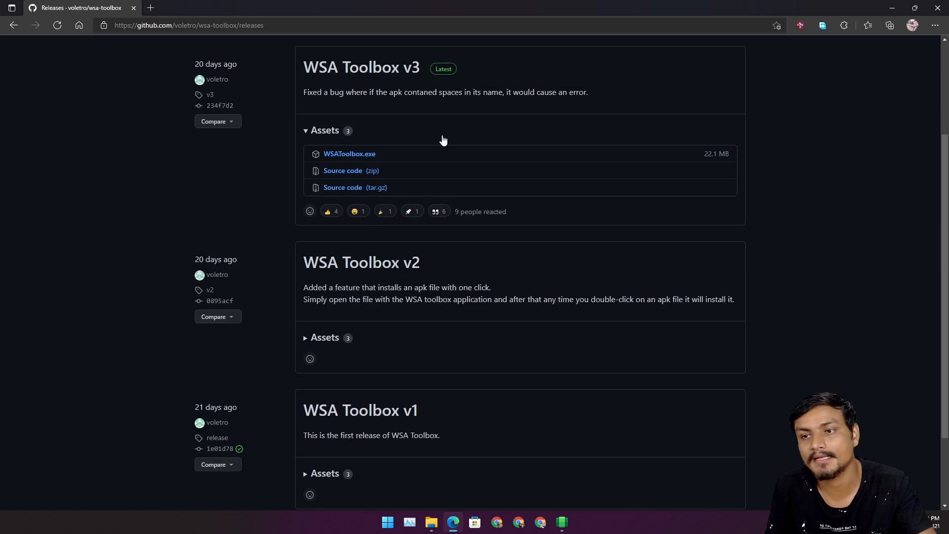
pyautogui.click(350, 153)
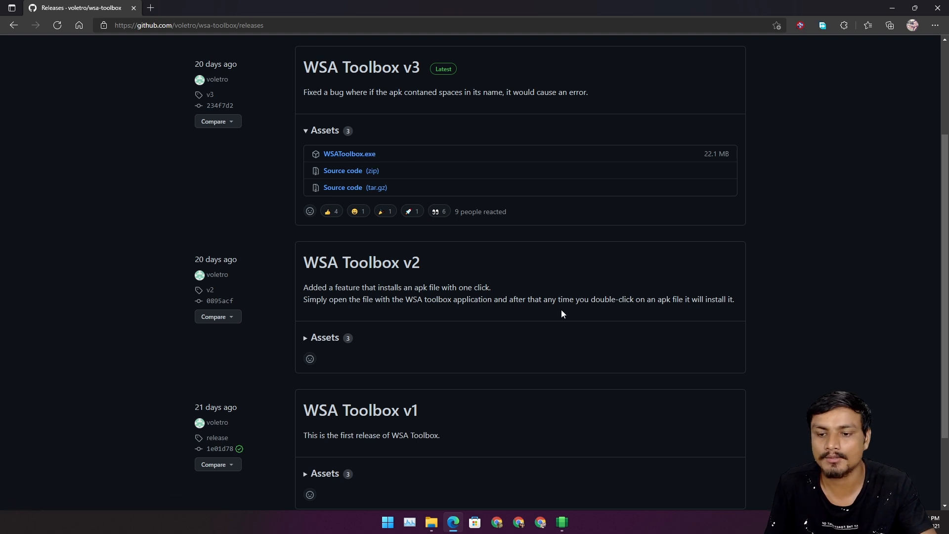
# Run WSAToolbox.exe from the Downloads folder and move its window into view
pyautogui.click(431, 522)
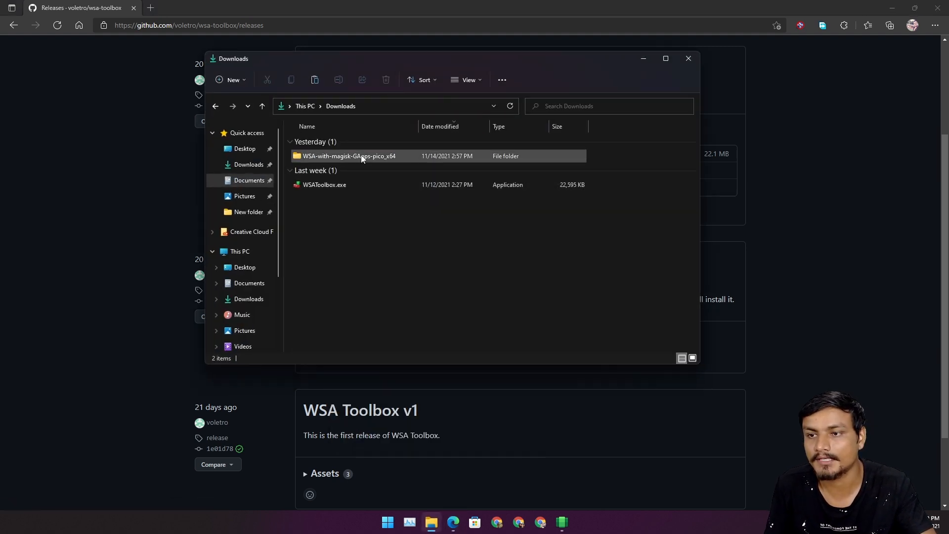
pyautogui.click(318, 186)
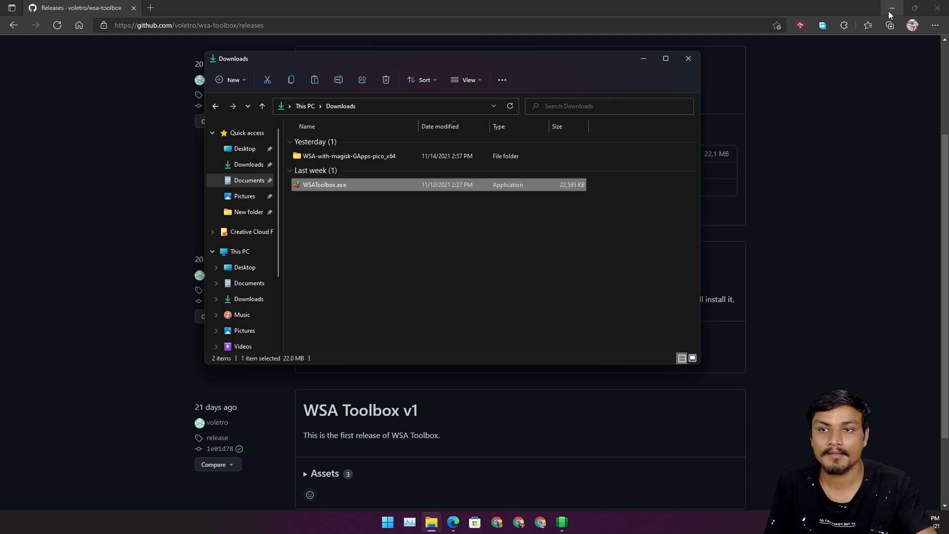
pyautogui.click(890, 14)
pyautogui.doubleClick(334, 187)
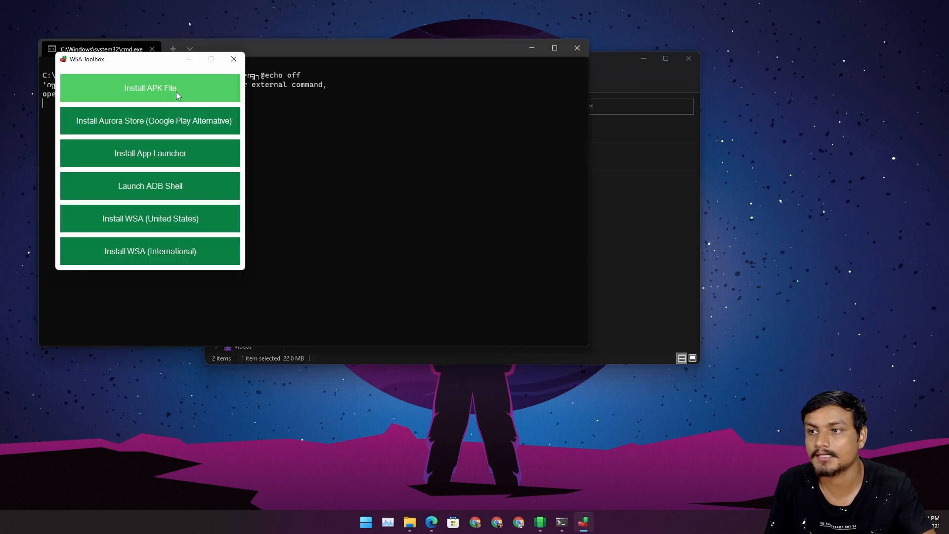
pyautogui.moveTo(123, 60); pyautogui.dragTo(232, 92)
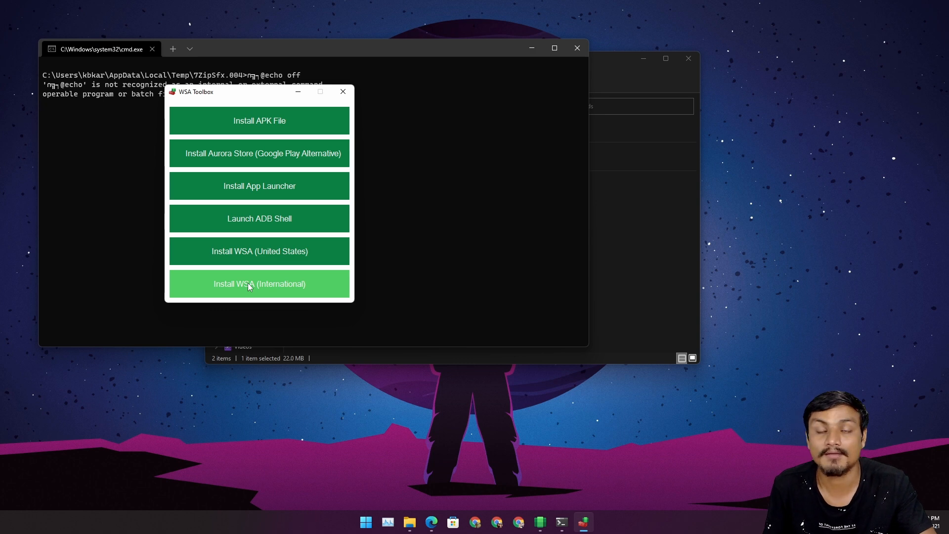
# Request the international WSA install, read its installation guide and close the guide
pyautogui.click(257, 281)
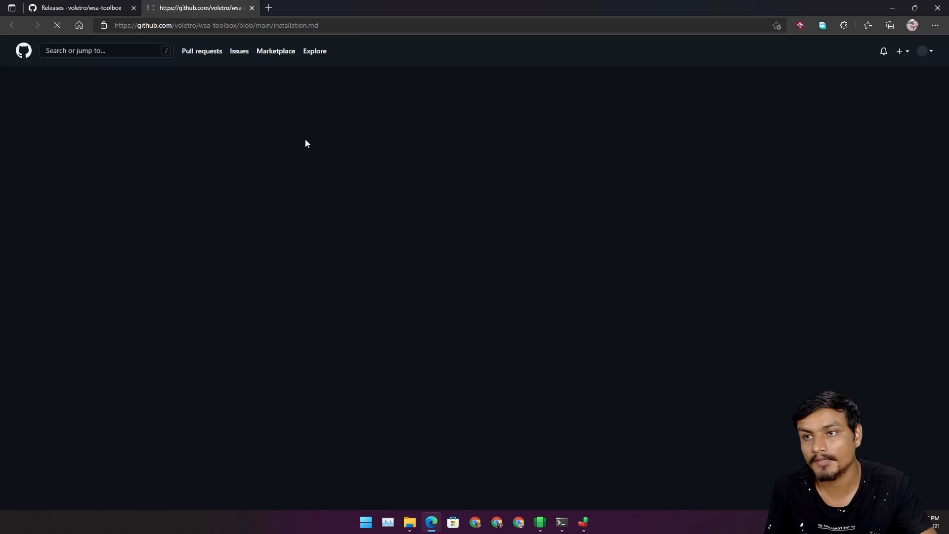
pyautogui.scroll(-3, 445, 204)
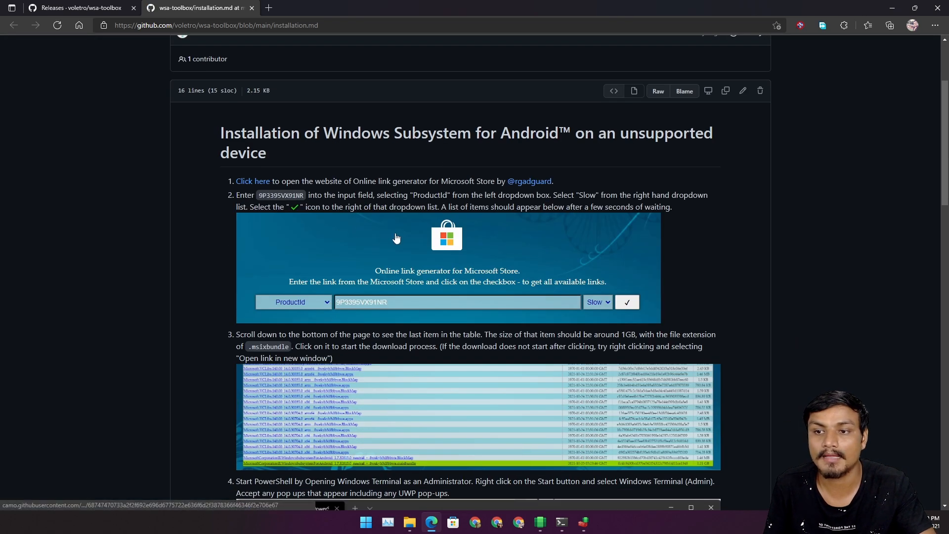
pyautogui.scroll(-2, 400, 223)
pyautogui.scroll(2, 352, 179)
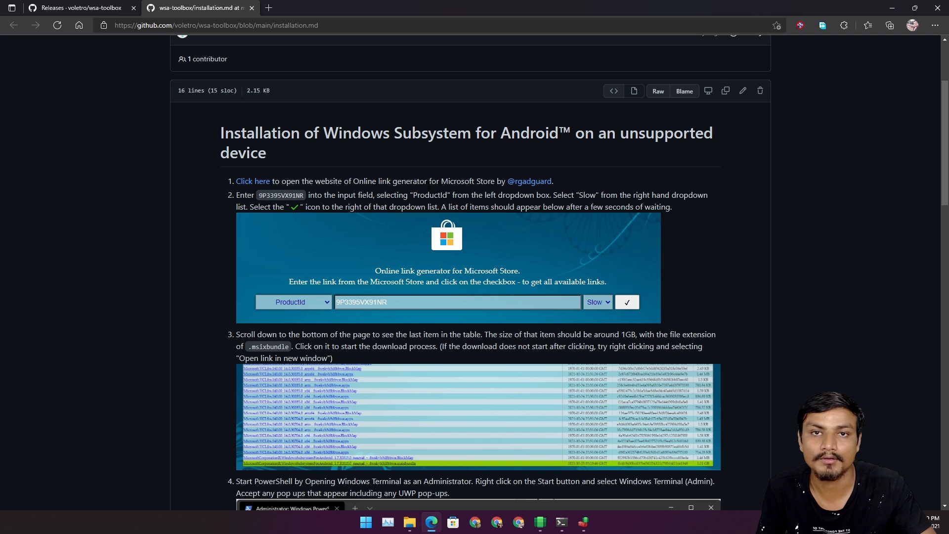
pyautogui.scroll(-3, 405, 243)
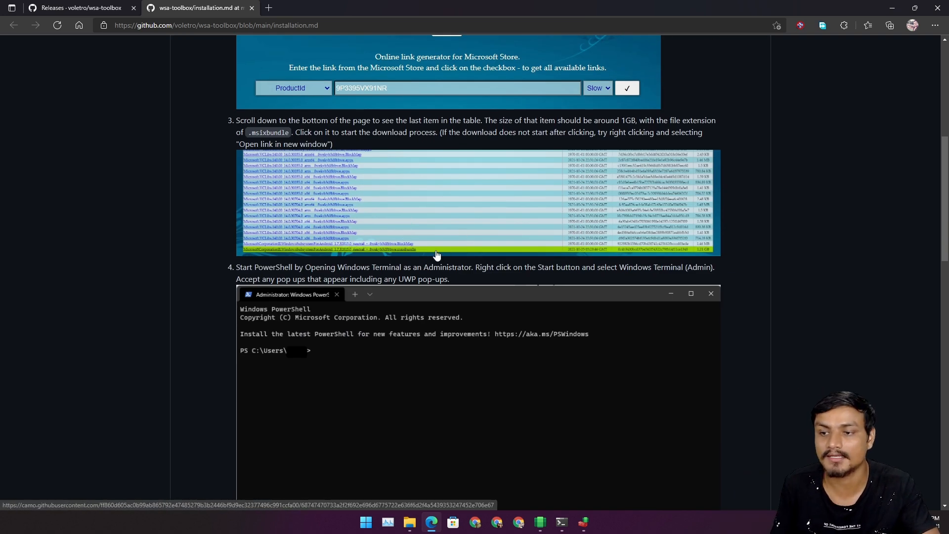
pyautogui.scroll(-5, 435, 245)
pyautogui.scroll(-5, 436, 245)
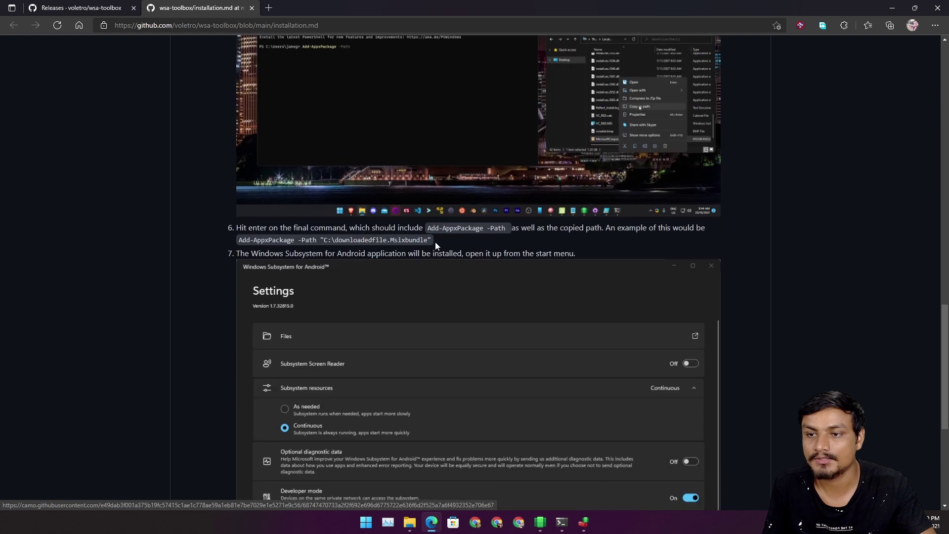
pyautogui.click(251, 8)
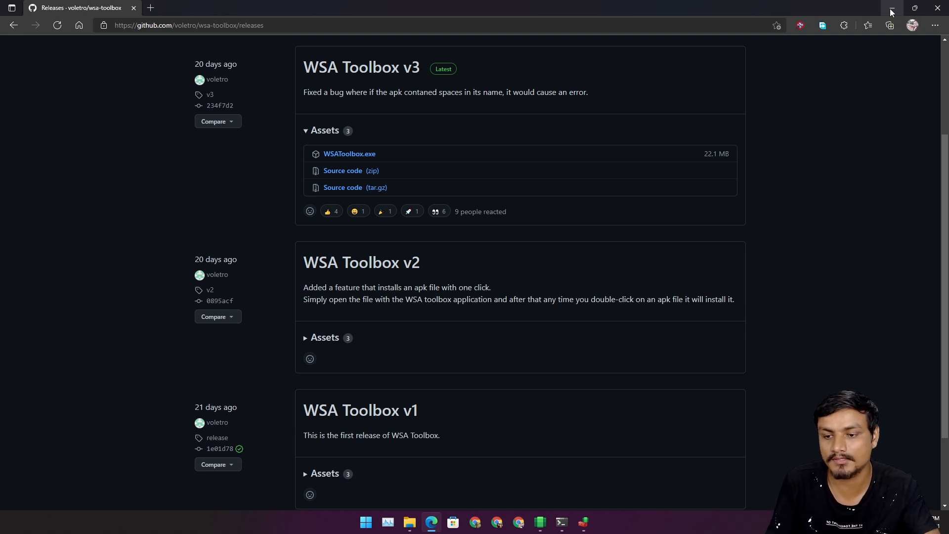
# Attempt Install APK File, dismiss the subsystem-not-running warning and reach for Start
pyautogui.click(892, 12)
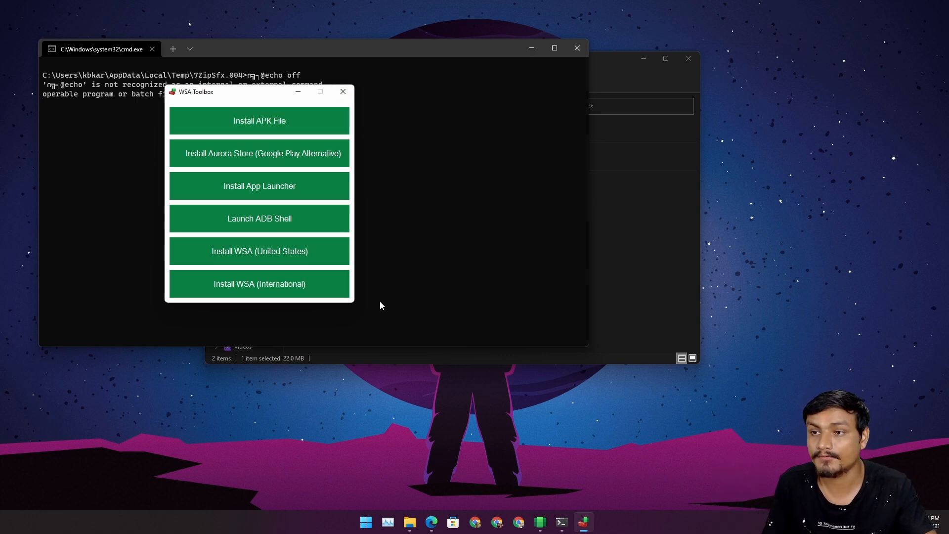
pyautogui.click(269, 118)
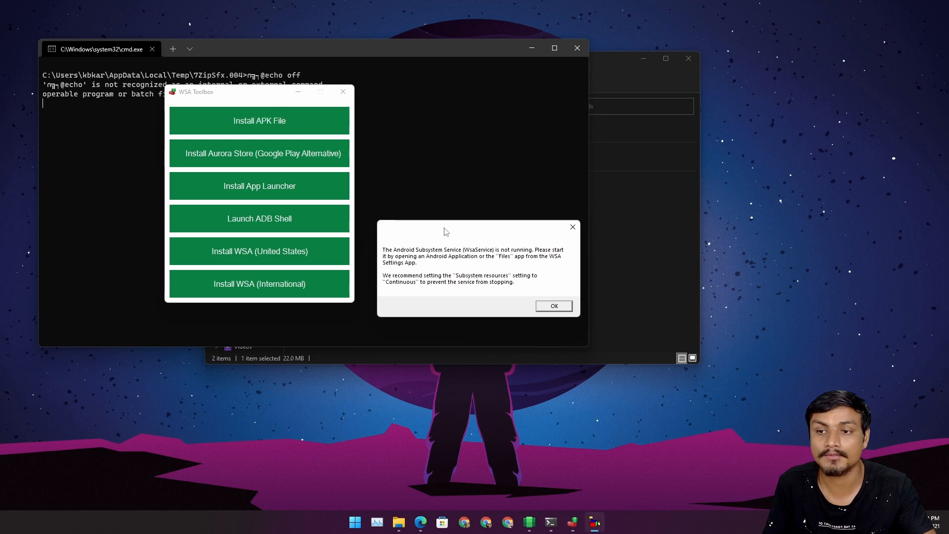
pyautogui.moveTo(444, 236); pyautogui.dragTo(244, 128)
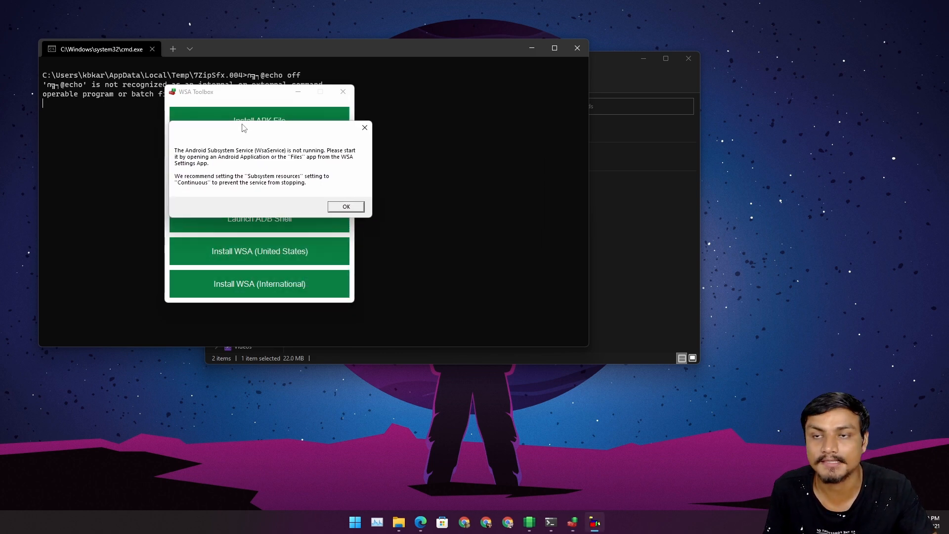
pyautogui.click(346, 206)
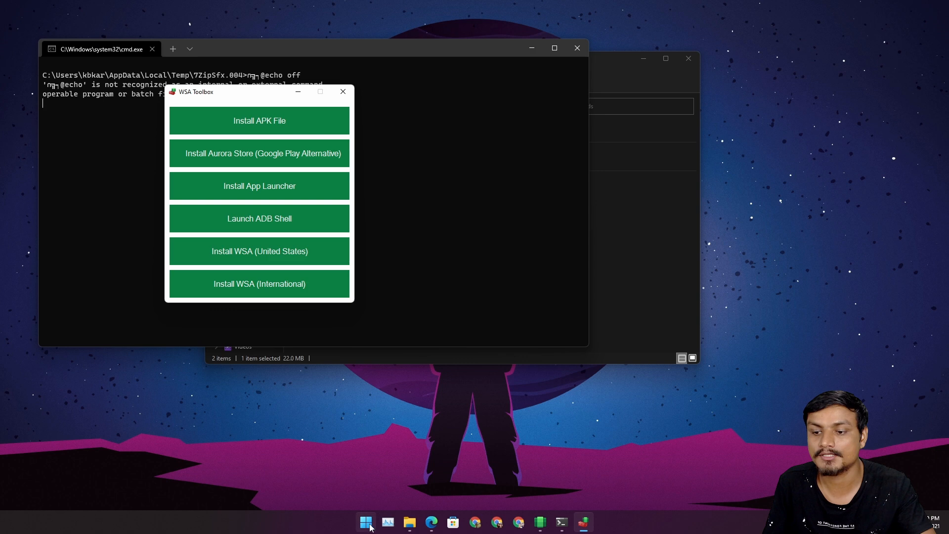
pyautogui.click(366, 524)
# Start the Android subsystem by launching its Files app from WSA Settings, then close Files
pyautogui.click(496, 245)
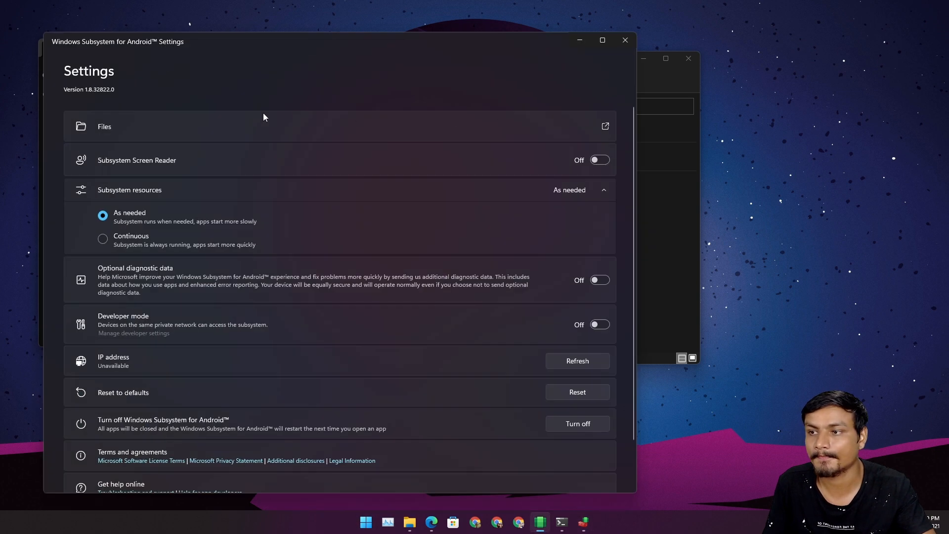
pyautogui.click(606, 128)
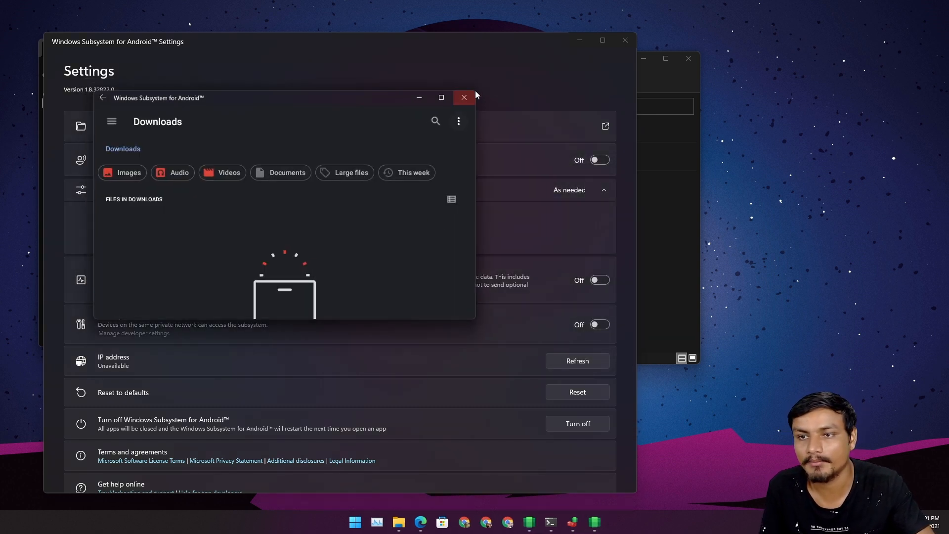
pyautogui.click(463, 98)
pyautogui.click(627, 41)
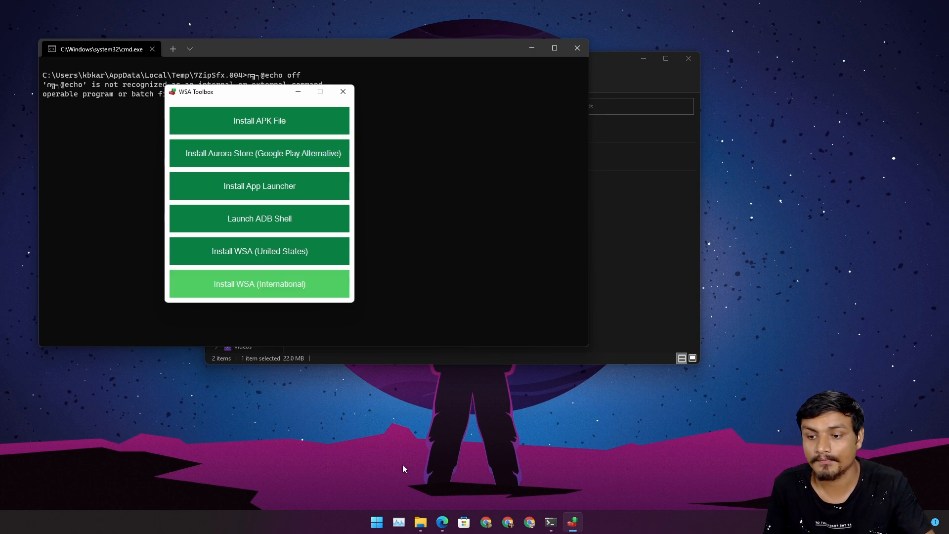
# Start the Aurora Store installation so its APK begins downloading
pyautogui.click(377, 522)
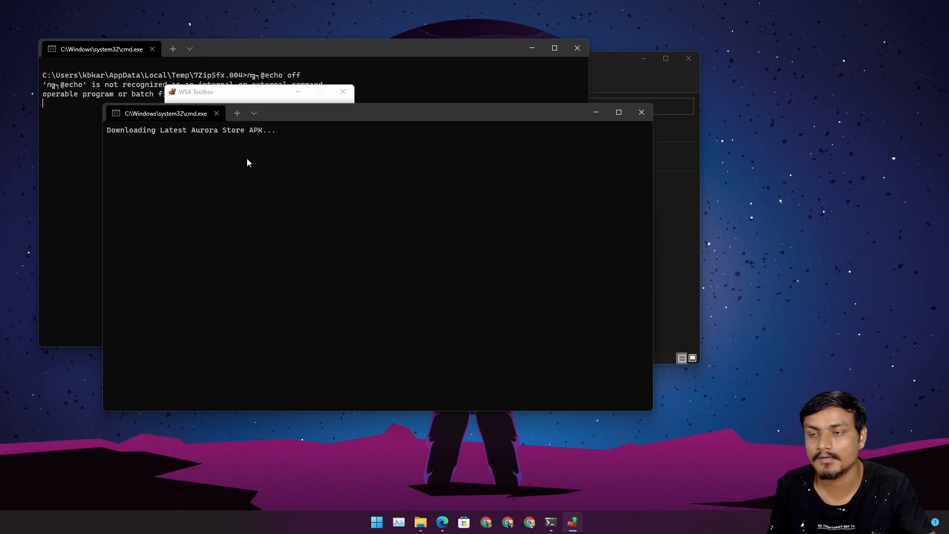
pyautogui.press('super')
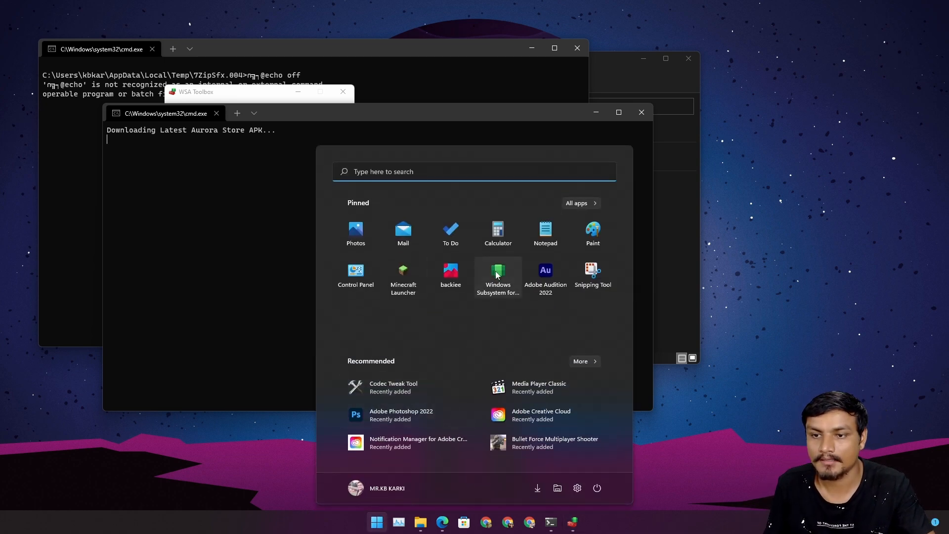
# Turn Developer mode on in WSA Settings so ADB can connect, then return to the toolbox
pyautogui.click(511, 277)
pyautogui.scroll(-2, 446, 300)
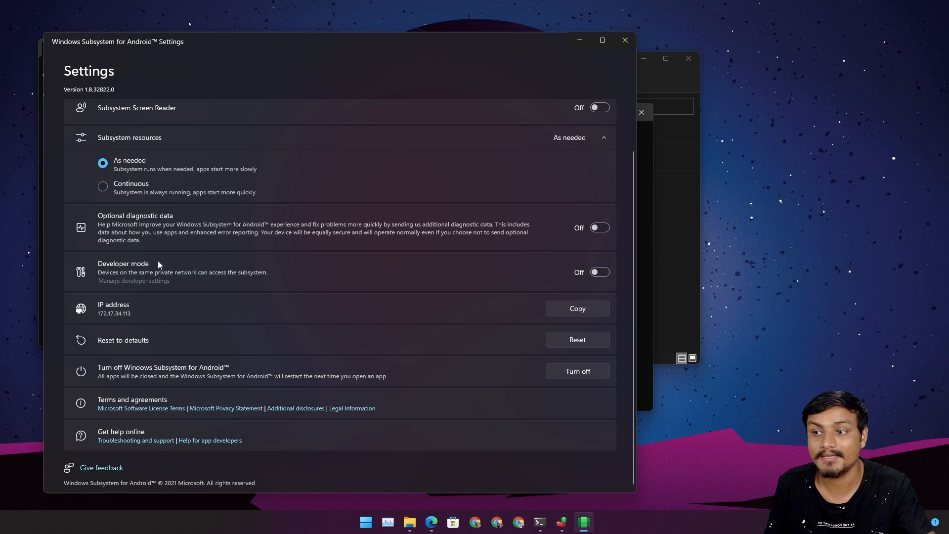
pyautogui.click(599, 273)
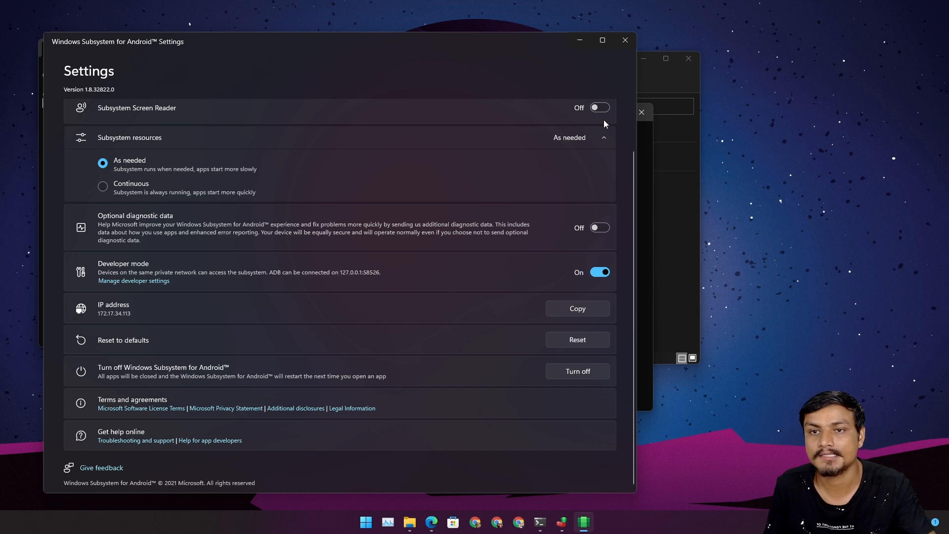
pyautogui.click(623, 41)
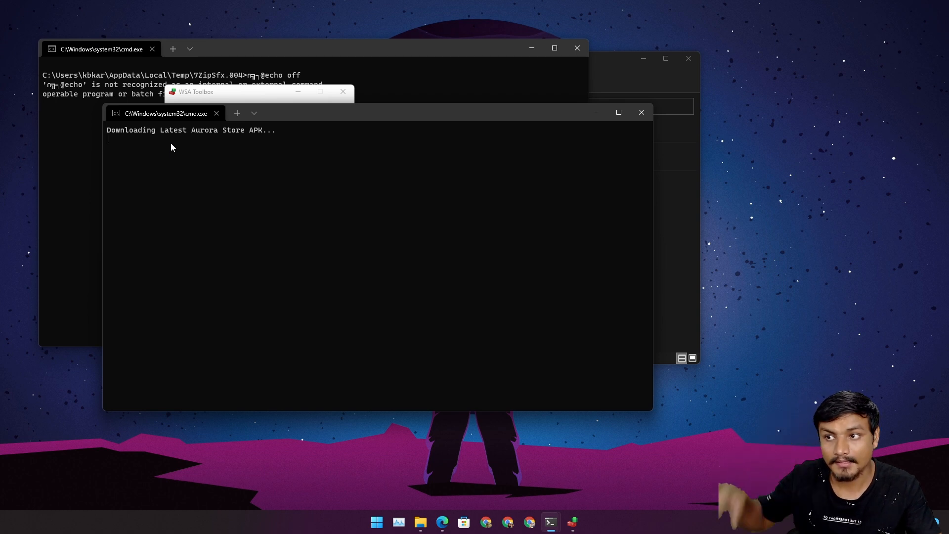
pyautogui.click(263, 103)
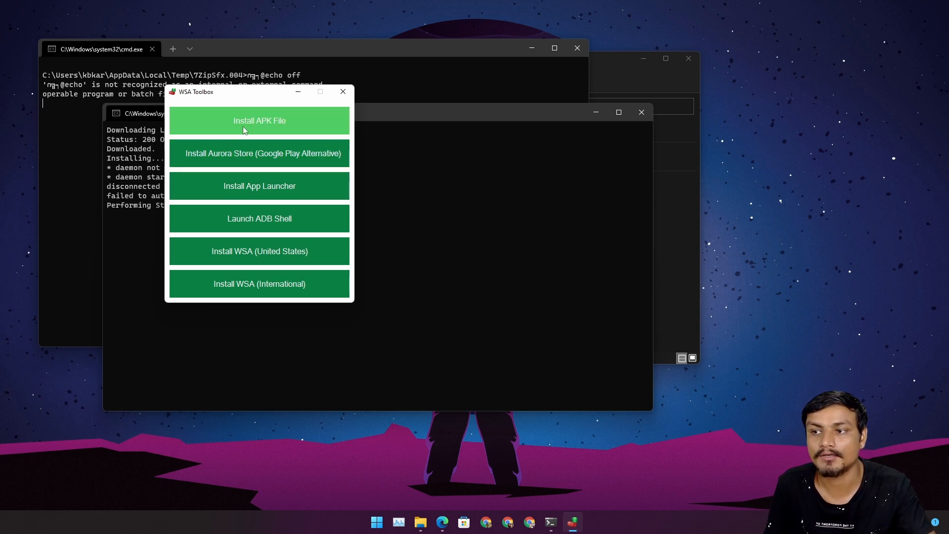
# Confirm Aurora Store installed successfully and appears in the Start menu's recommended apps
pyautogui.click(424, 116)
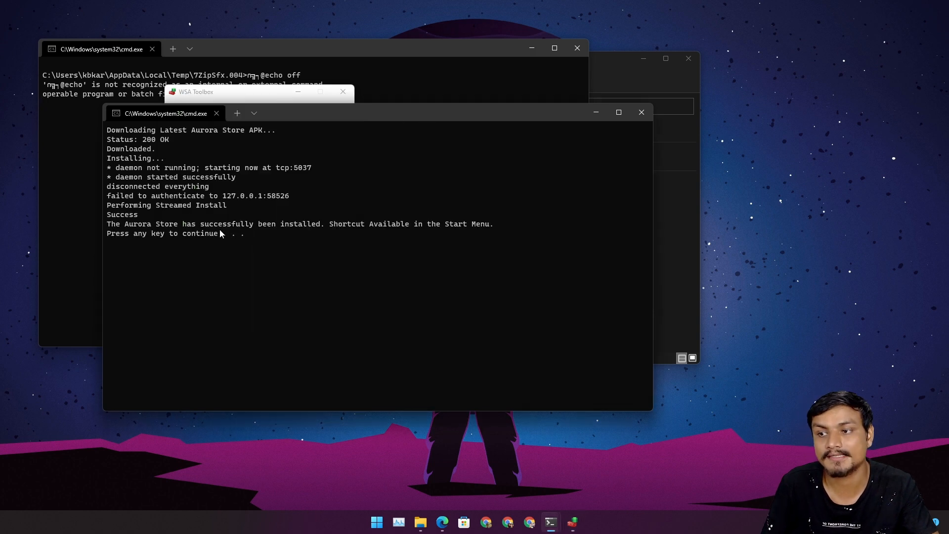
pyautogui.click(572, 522)
pyautogui.click(378, 522)
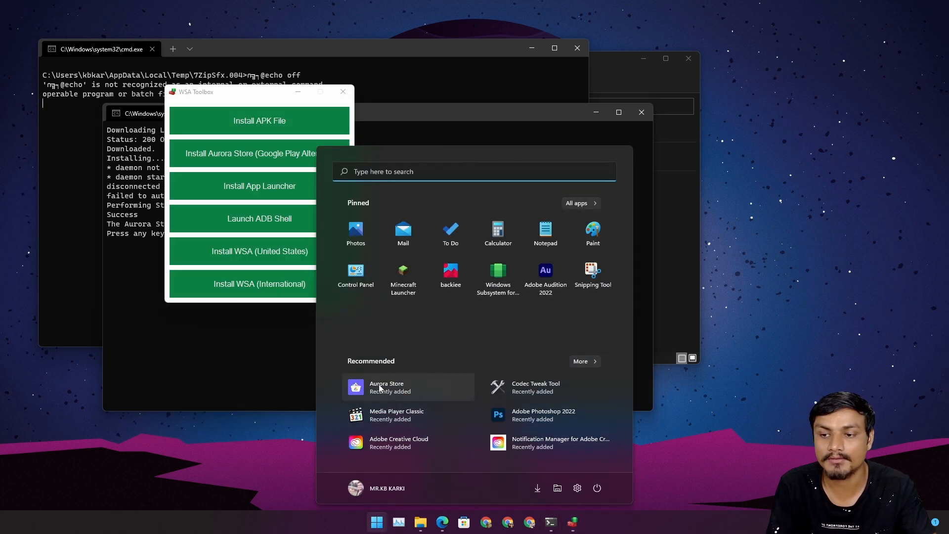
pyautogui.click(259, 349)
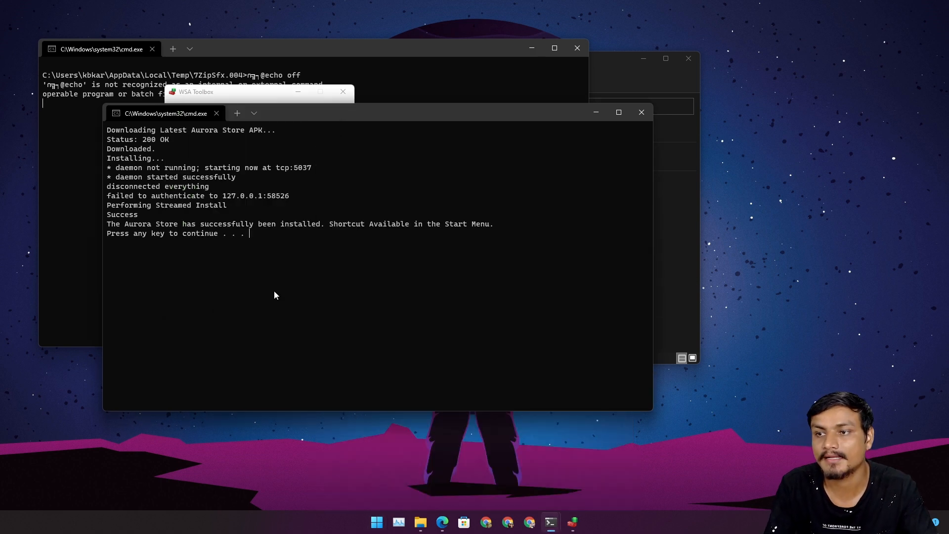
pyautogui.click(254, 91)
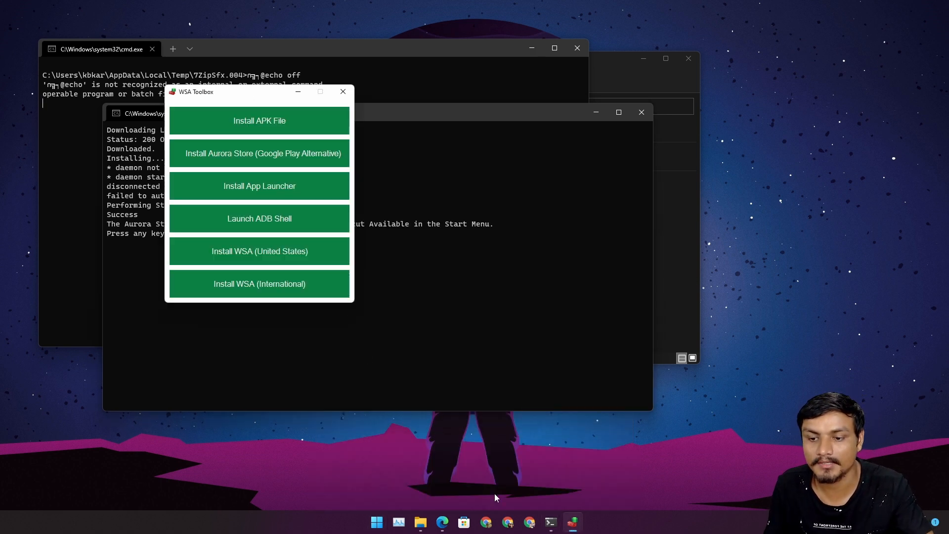
# Download F-Droid.apk from f-droid.org and bring WSA Toolbox back over the browser
pyautogui.click(486, 523)
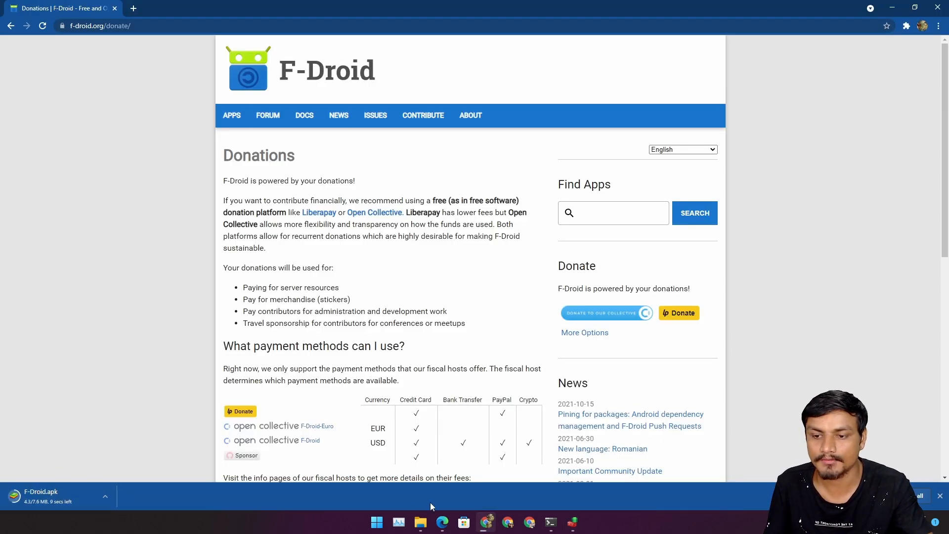
pyautogui.click(572, 523)
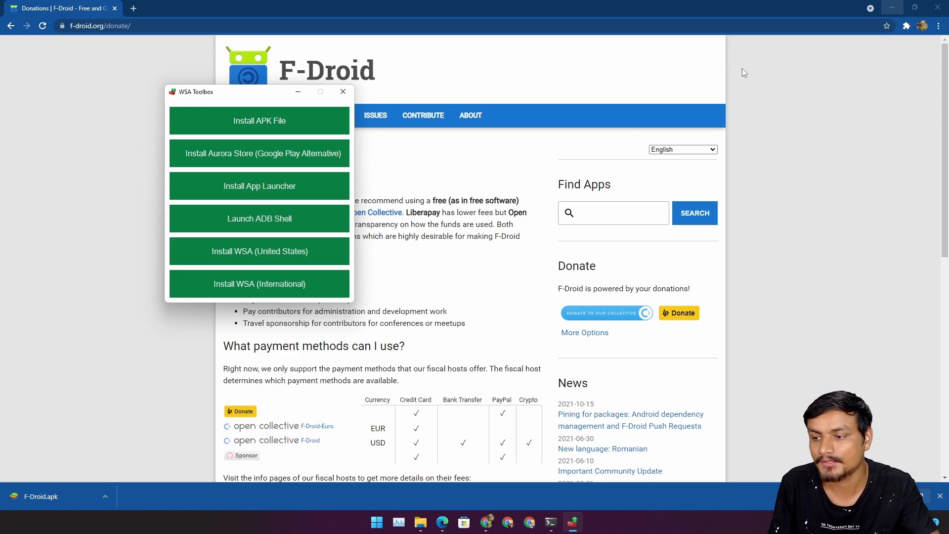
# Install F-Droid.apk from the Downloads folder into Android via Install APK File
pyautogui.click(892, 8)
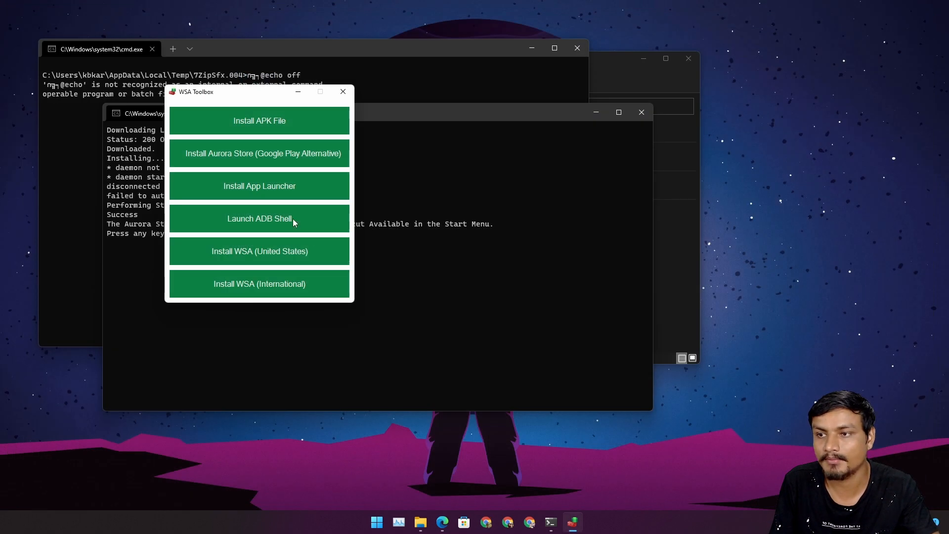
pyautogui.click(256, 119)
pyautogui.click(52, 118)
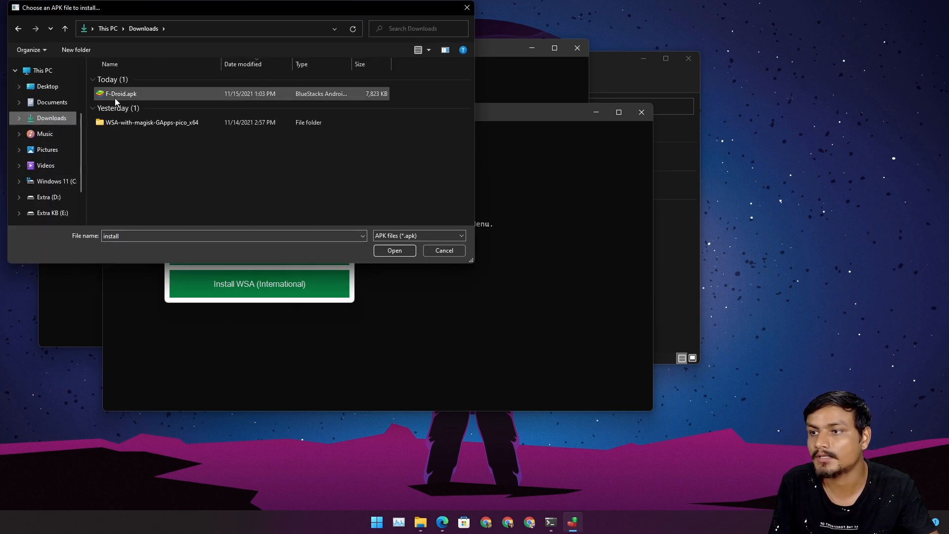
pyautogui.click(115, 95)
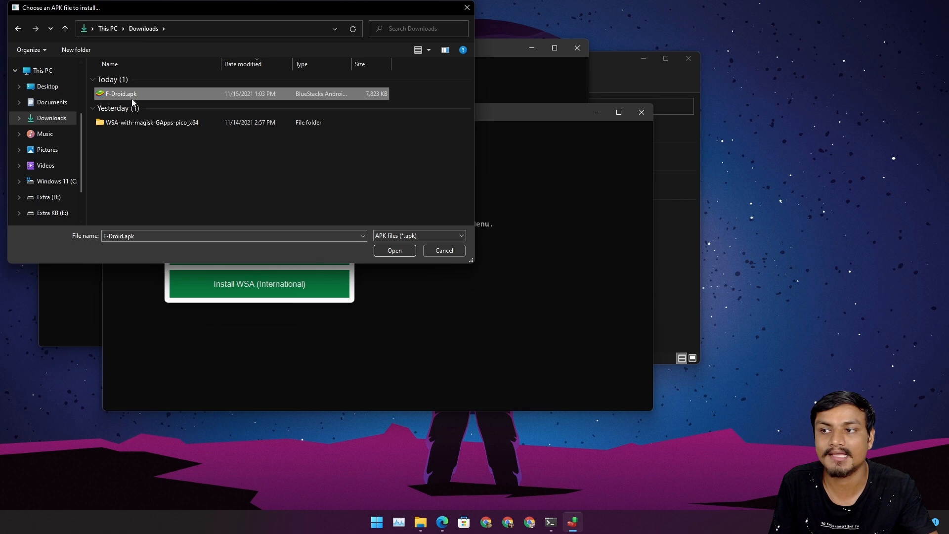
pyautogui.click(394, 251)
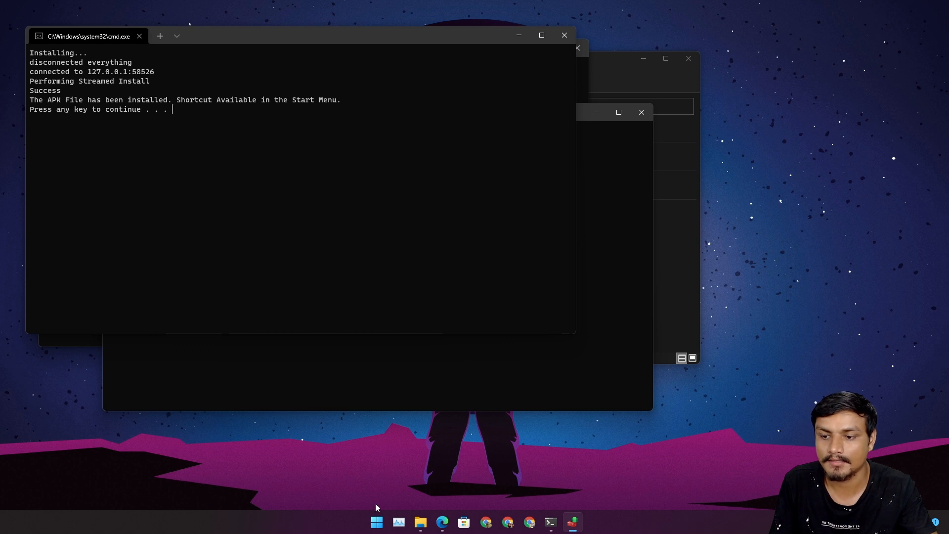
# Confirm F-Droid appears as recently added in the Start menu and close the install log
pyautogui.click(376, 521)
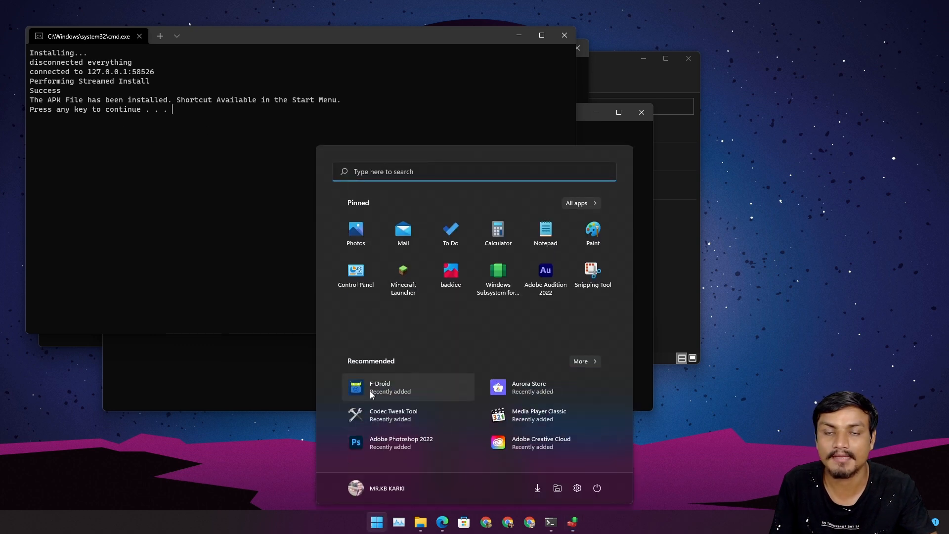
pyautogui.click(510, 54)
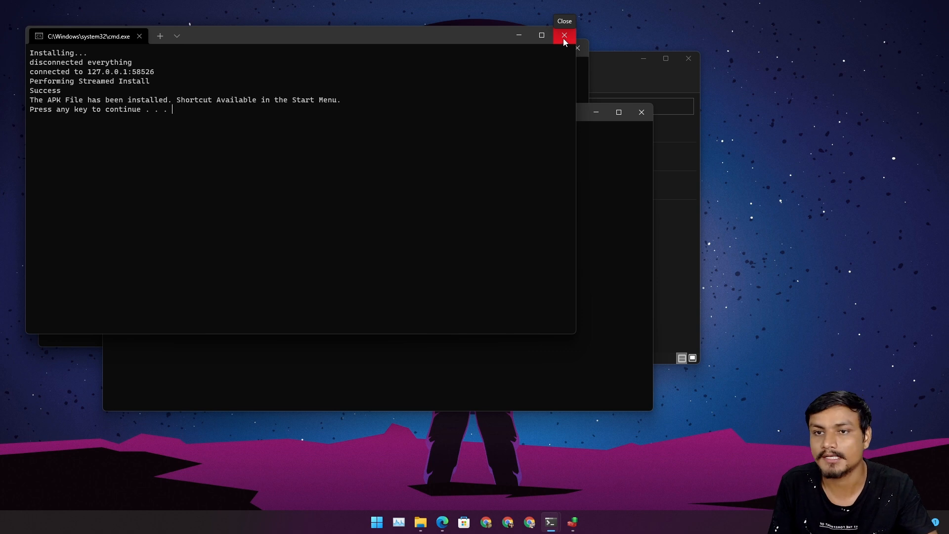
pyautogui.click(564, 37)
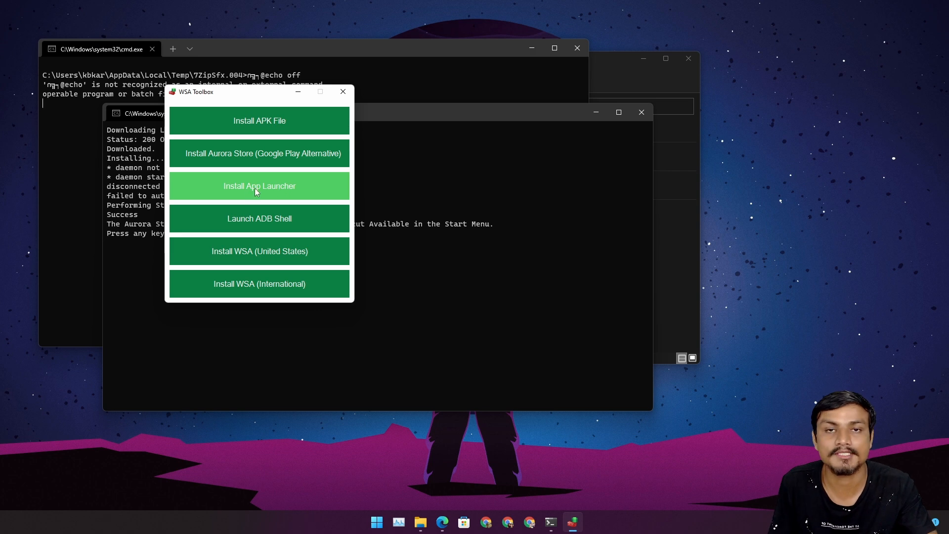
# Install the Android Apps launcher and launch it from the Start menu
pyautogui.click(254, 187)
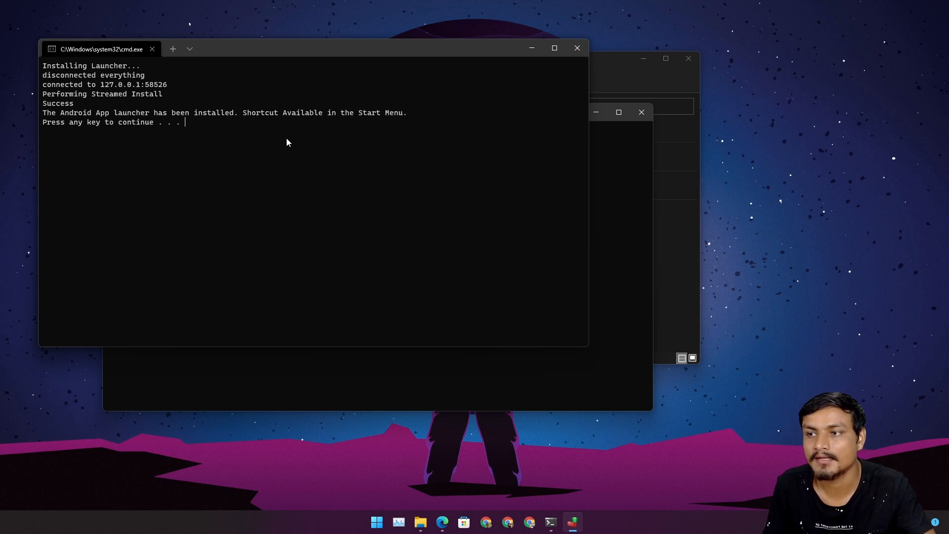
pyautogui.press('super')
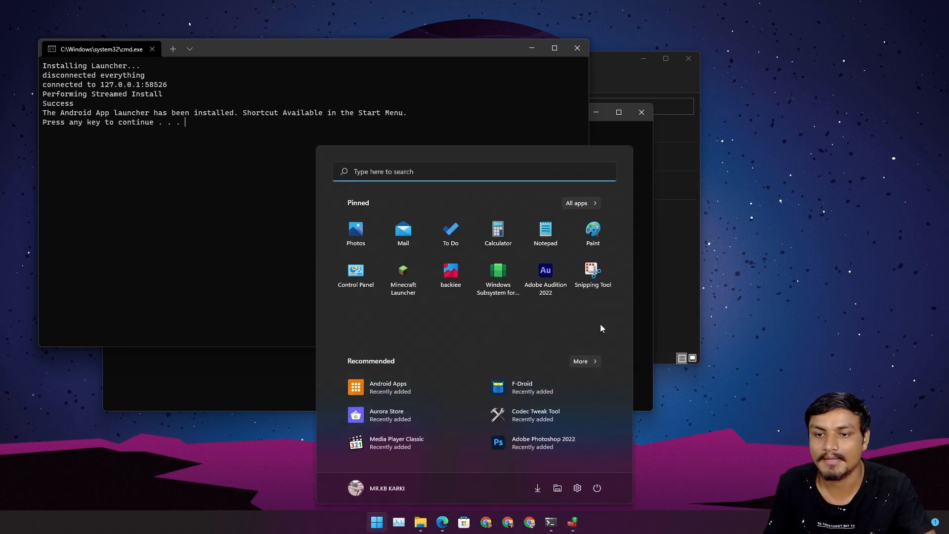
pyautogui.click(393, 388)
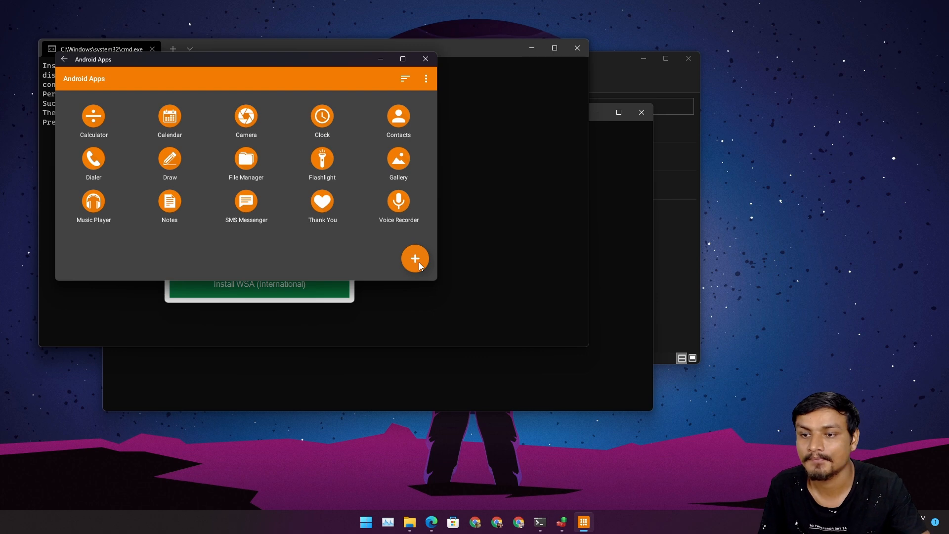
# Add a Google Play Store shortcut to the launcher grid
pyautogui.click(418, 261)
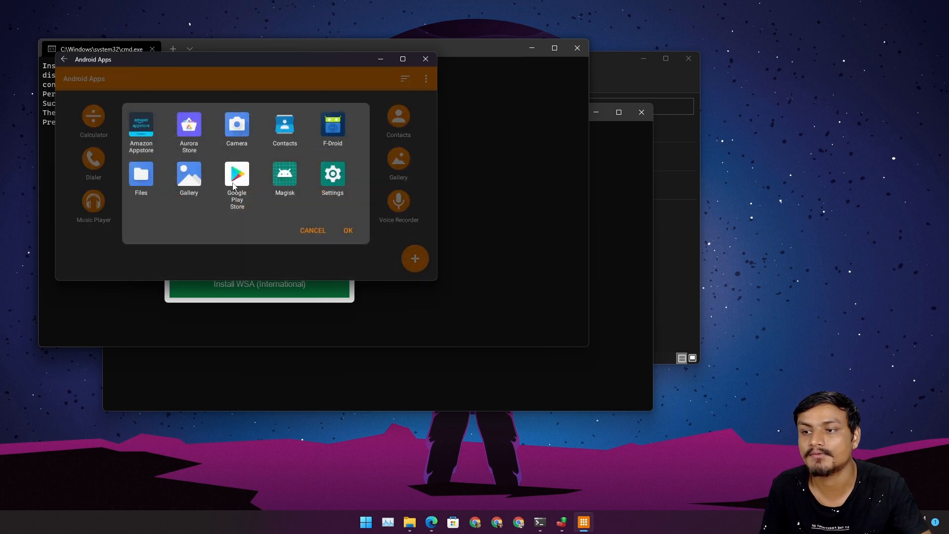
pyautogui.click(238, 187)
pyautogui.click(347, 229)
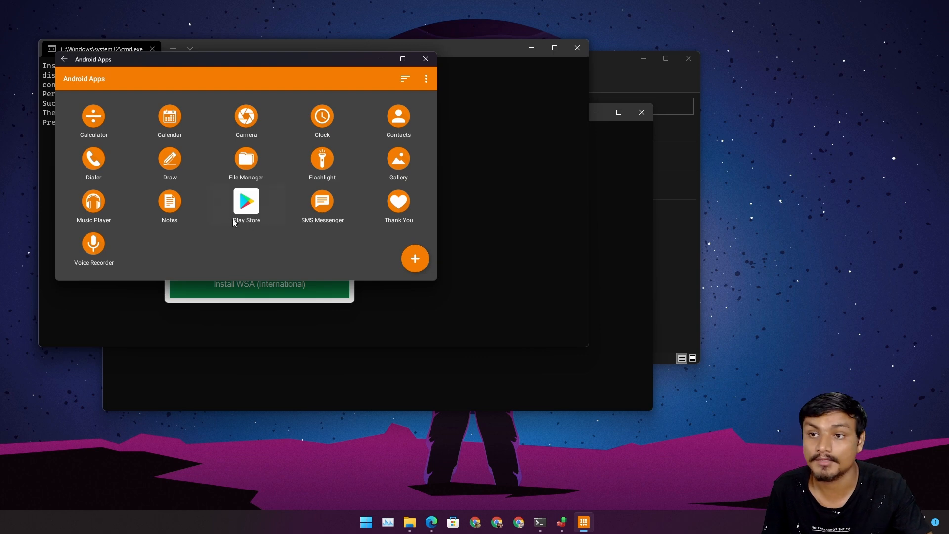
# Review the app picker showing Aurora Store and F-Droid, then close the Android Apps launcher
pyautogui.click(417, 261)
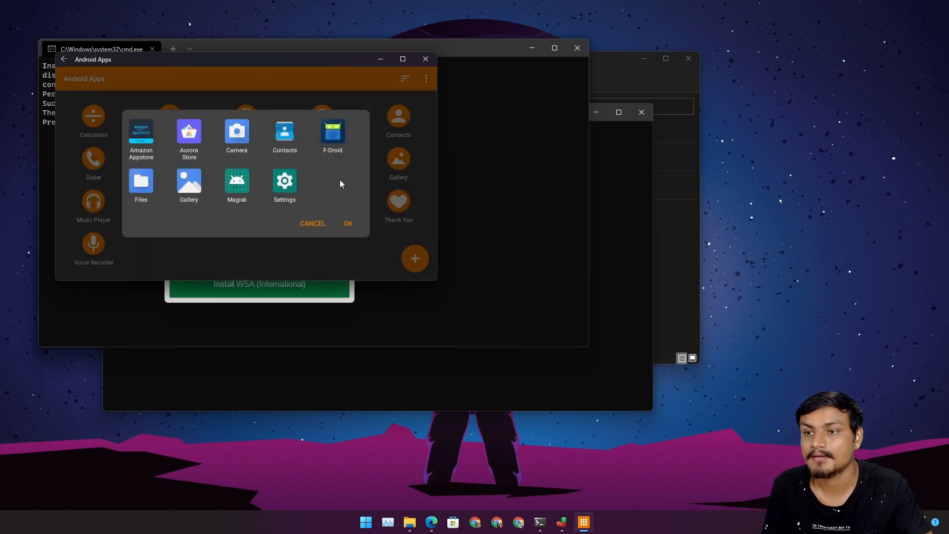
pyautogui.click(318, 225)
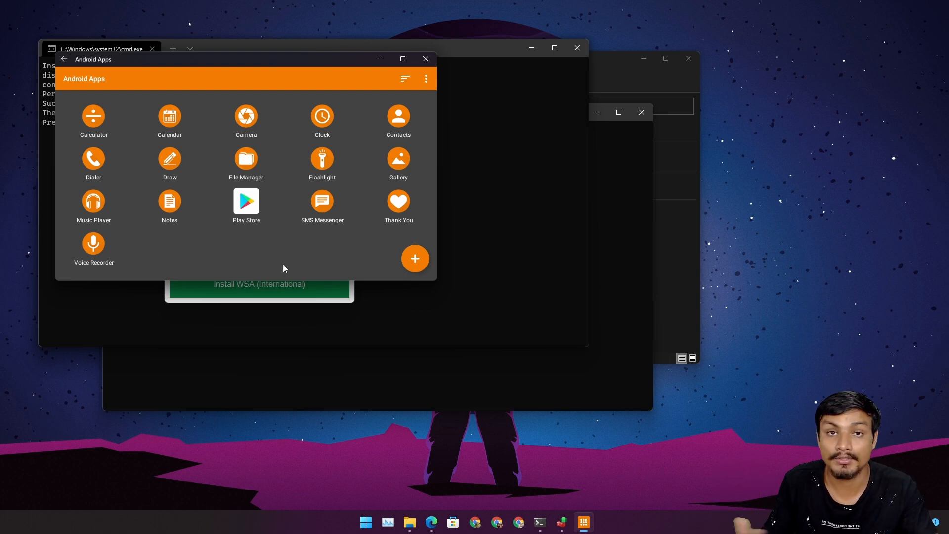
pyautogui.click(415, 258)
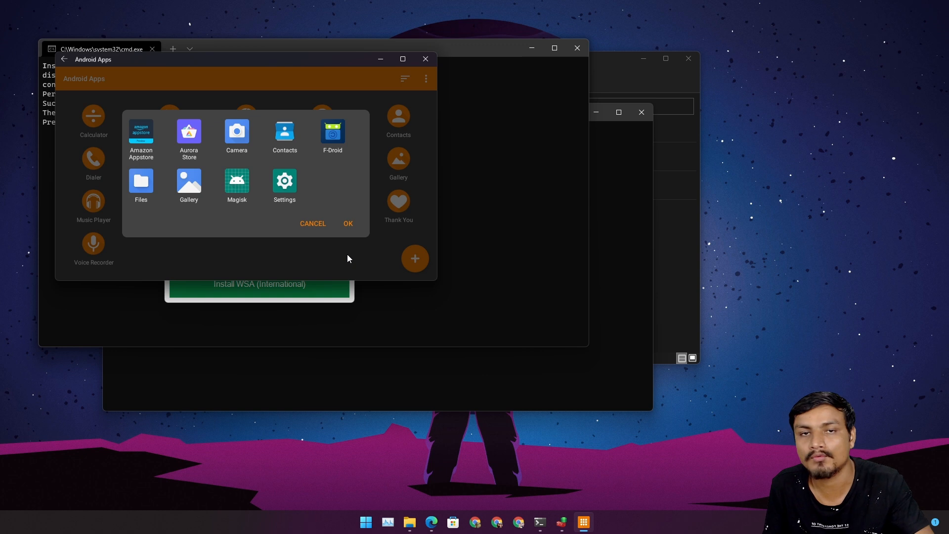
pyautogui.click(313, 223)
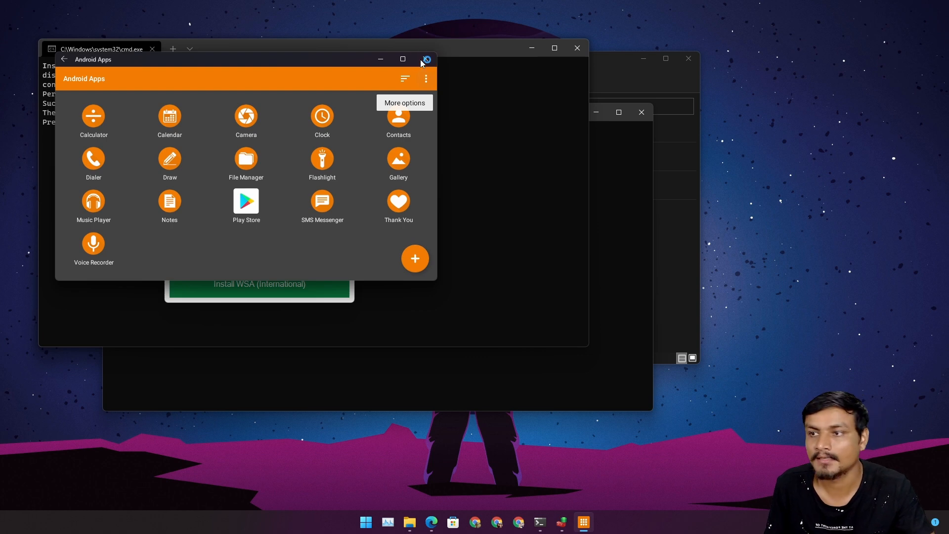
pyautogui.click(425, 60)
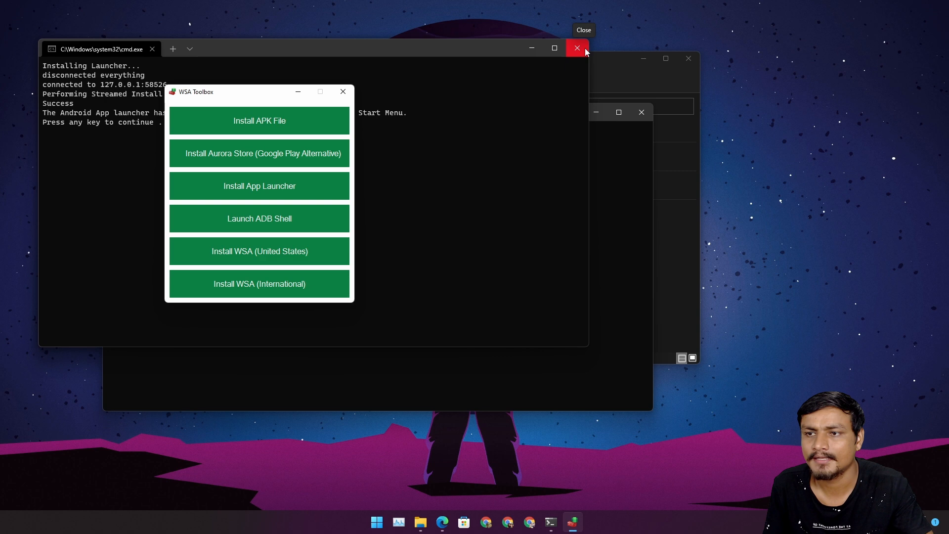
# Close the extra command window and the Downloads folder window
pyautogui.click(623, 113)
pyautogui.click(690, 63)
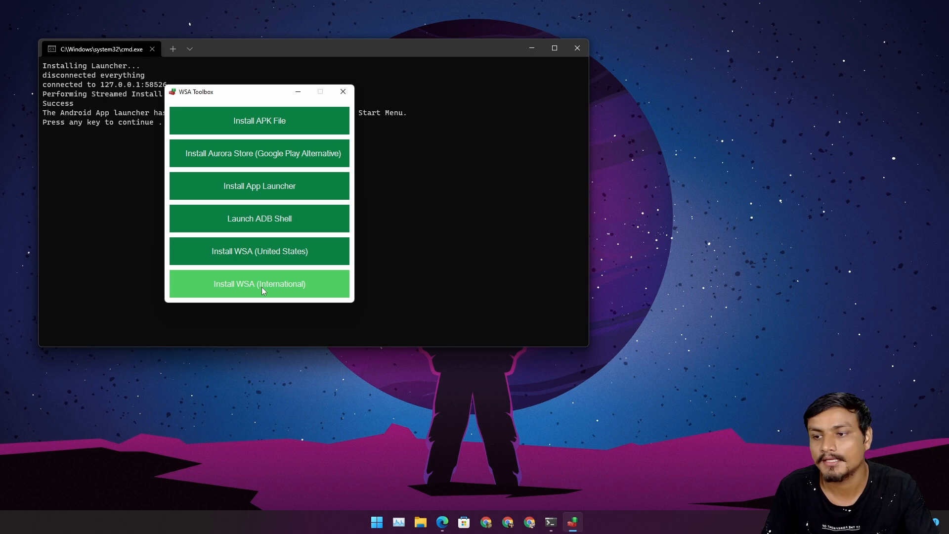
# Start Install WSA (International), skim the GitHub installation guide, then close the browser
pyautogui.click(247, 295)
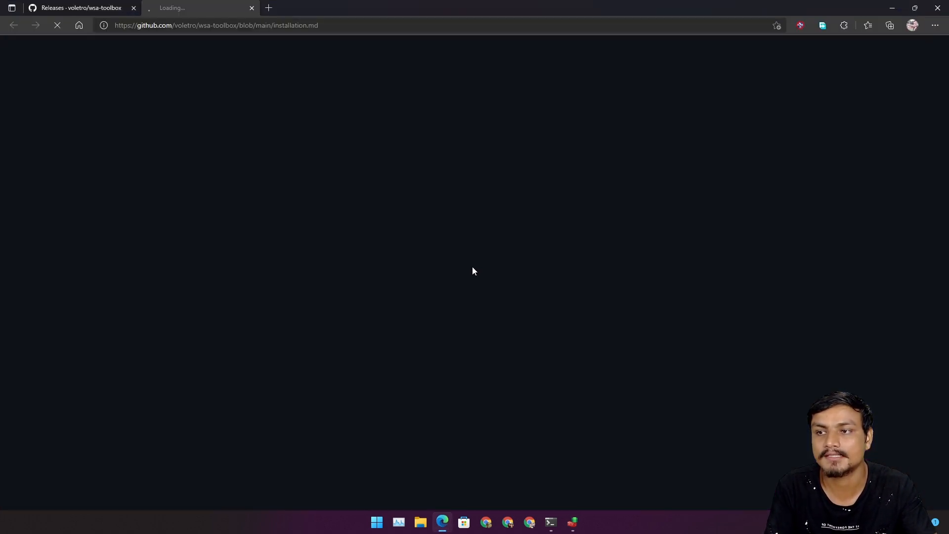
pyautogui.scroll(-10, 415, 257)
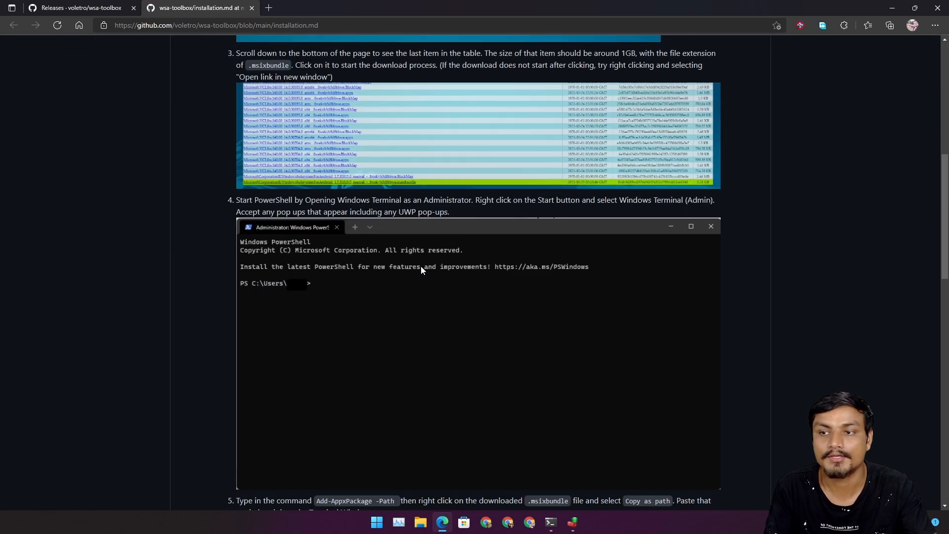
pyautogui.scroll(-5, 416, 256)
pyautogui.scroll(-8, 416, 256)
pyautogui.scroll(5, 415, 256)
pyautogui.scroll(5, 382, 228)
pyautogui.scroll(5, 382, 228)
pyautogui.click(250, 8)
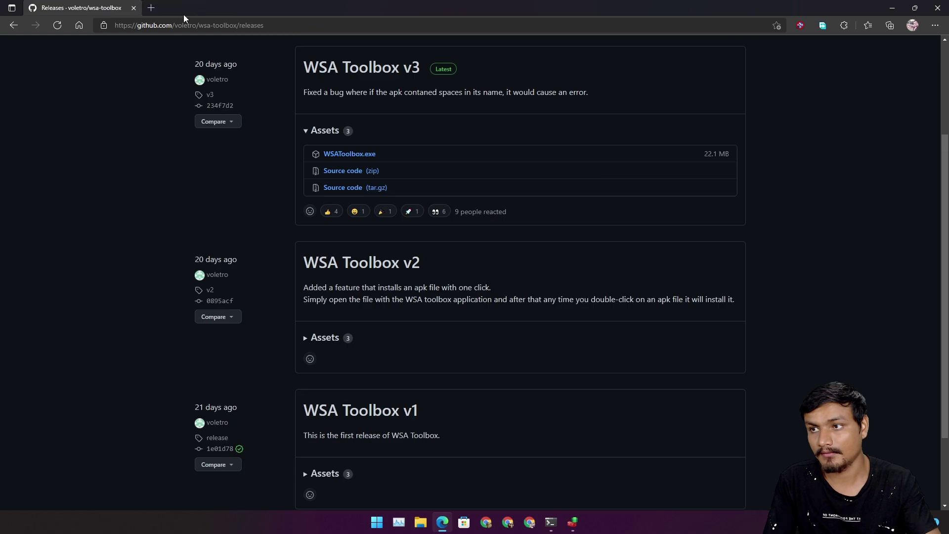
pyautogui.click(133, 9)
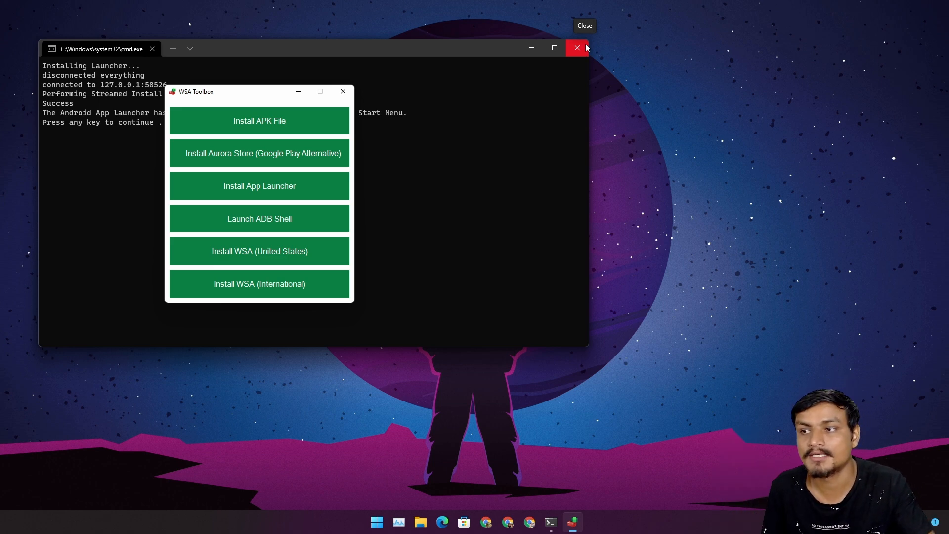
# Close the launcher install log, the remaining command window and the WSA Toolbox
pyautogui.click(578, 47)
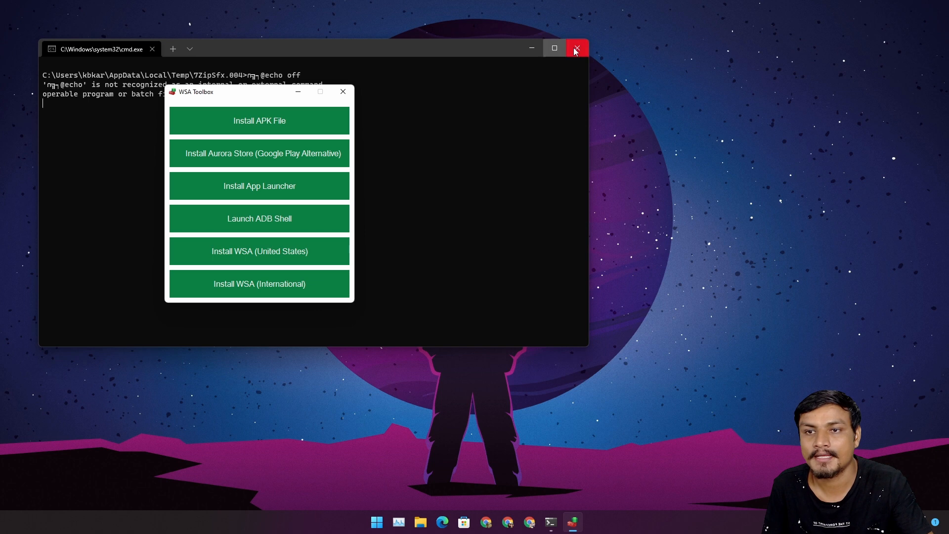
pyautogui.click(343, 92)
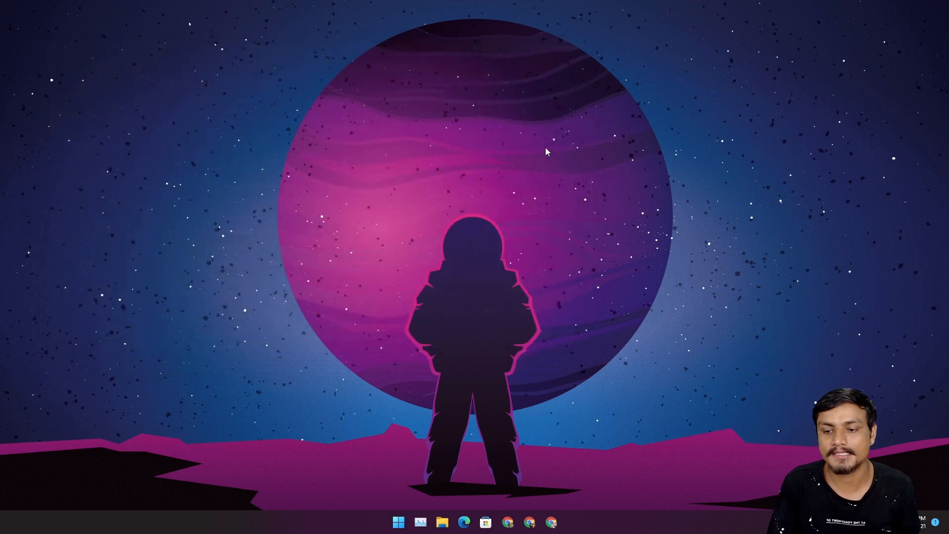